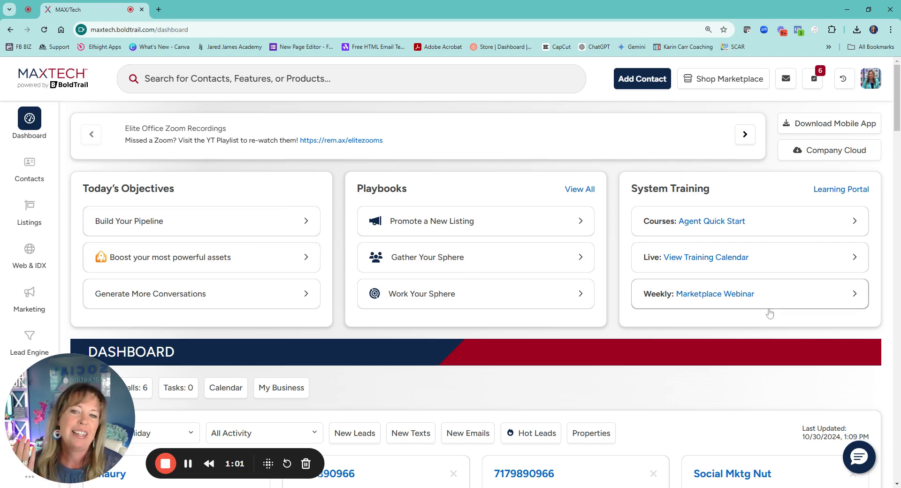
Step: Browse the product and contact search list, then close it to return to the dashboard
click(208, 83)
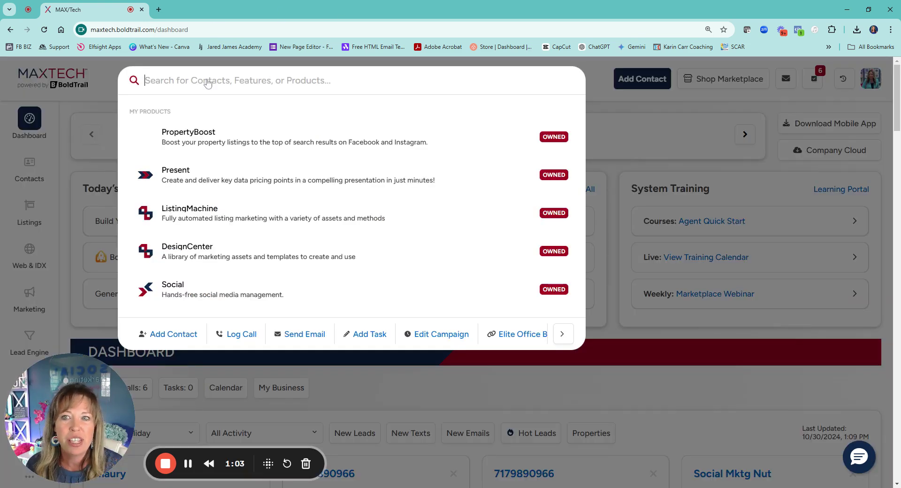
scroll(205, 236, down, 2)
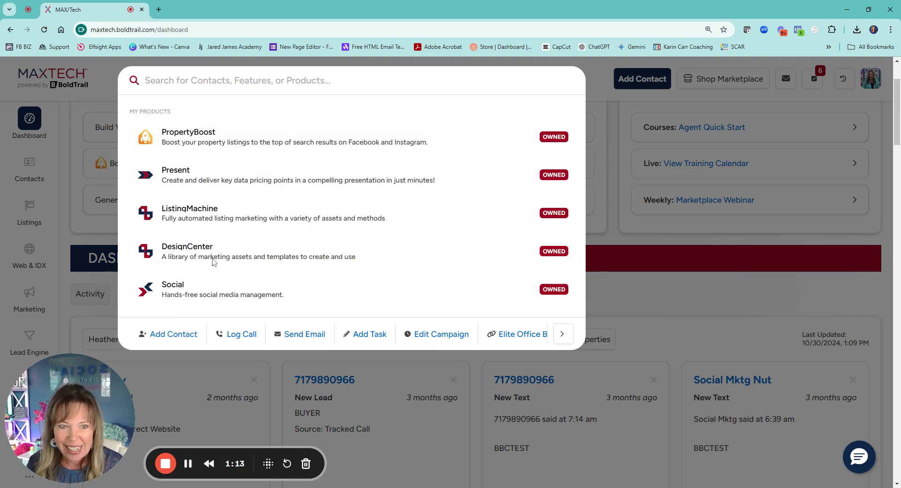
click(596, 78)
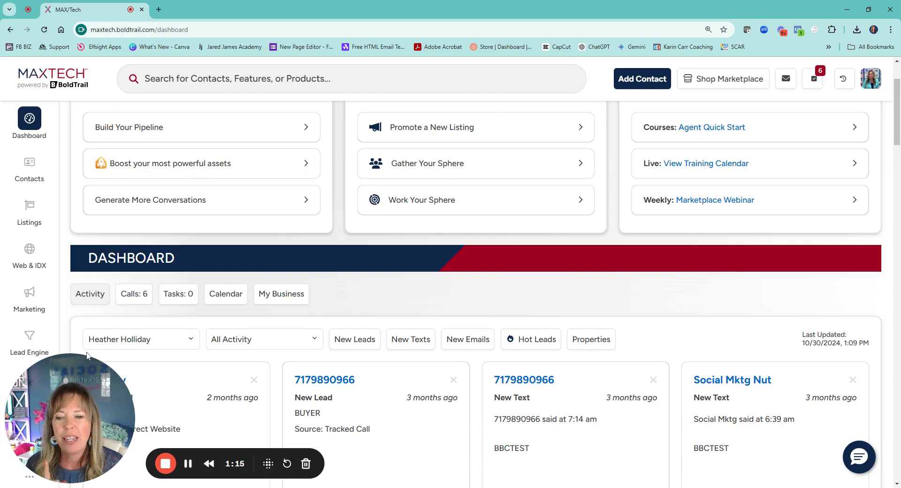
mouse_move(83, 388)
mouse_down()
mouse_move(840, 336)
mouse_move(755, 359)
mouse_up()
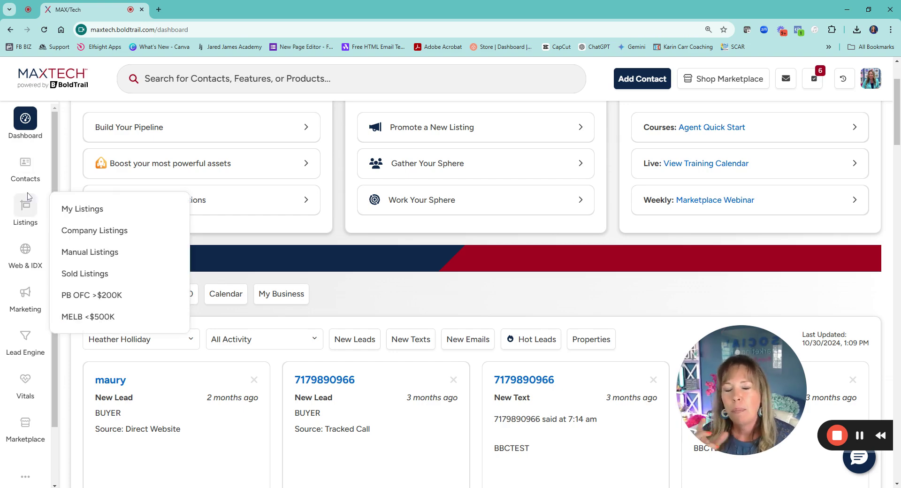
mouse_move(29, 212)
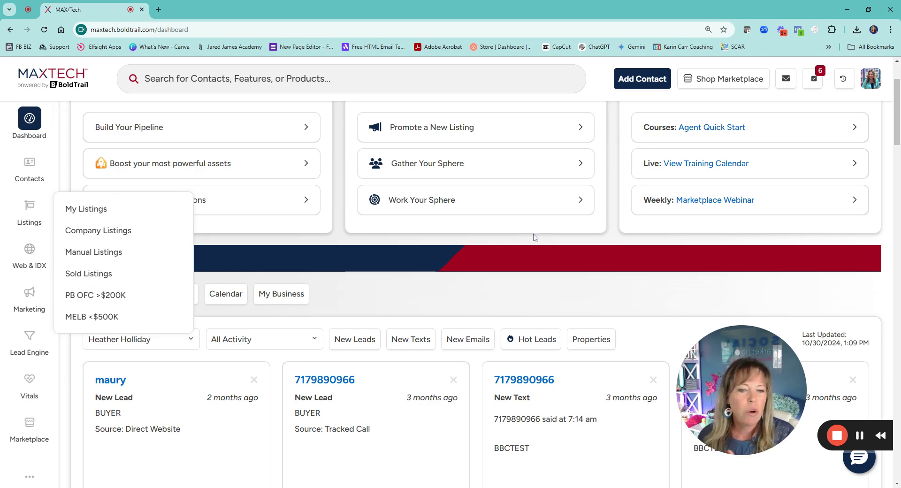
scroll(427, 322, down, 3)
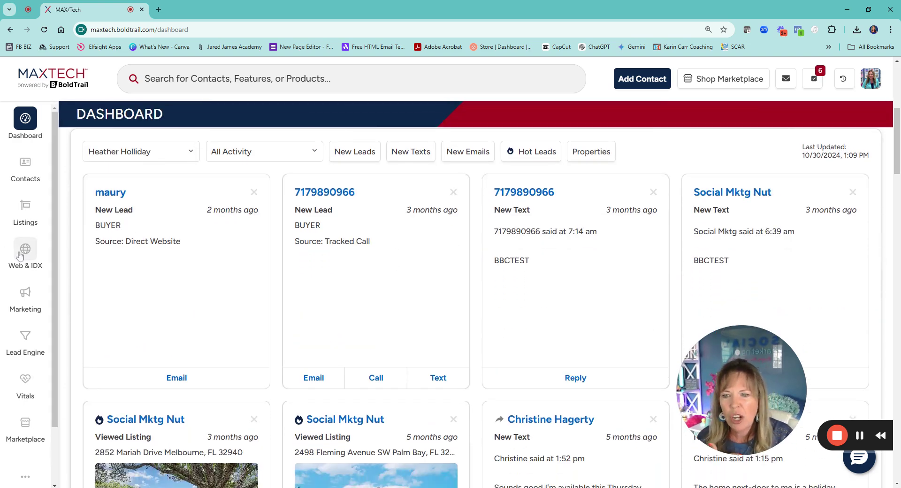
Step: Look through the Marketing tools and features page
click(26, 296)
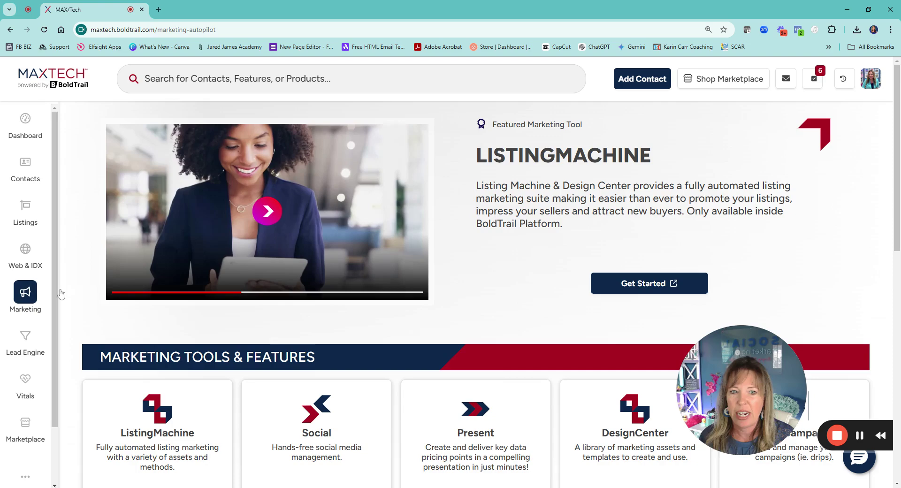
scroll(186, 308, down, 3)
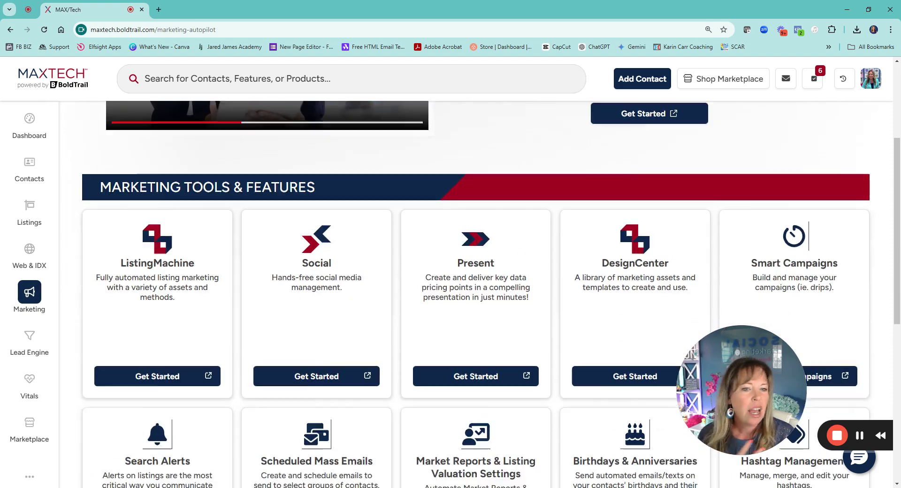
scroll(220, 281, down, 5)
scroll(220, 282, down, 3)
scroll(424, 371, up, 5)
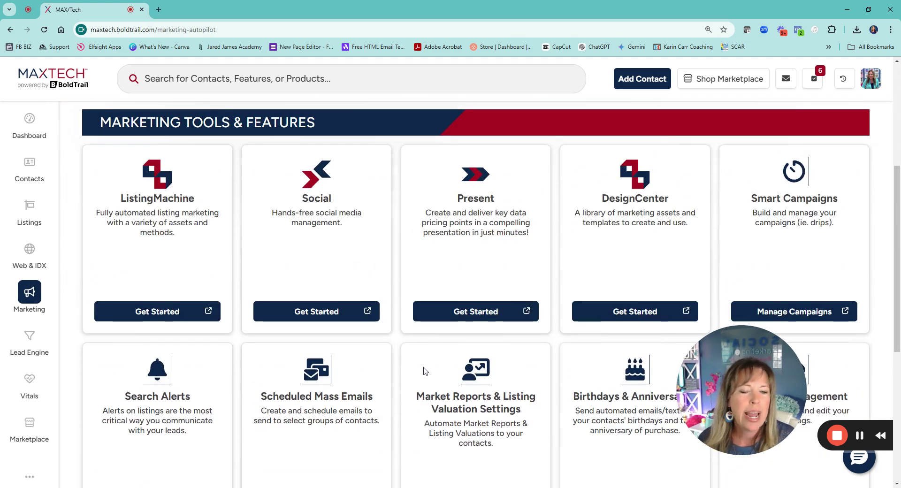
scroll(424, 371, up, 4)
drag(776, 377, 868, 195)
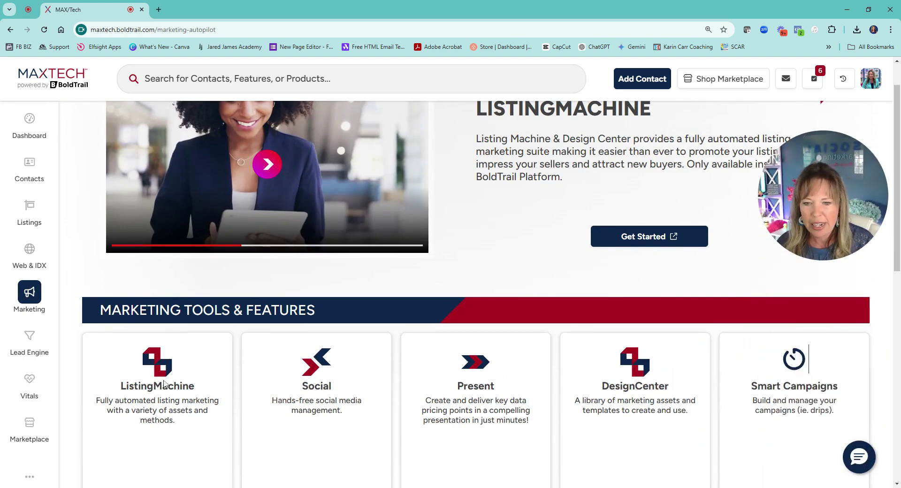
scroll(164, 384, down, 4)
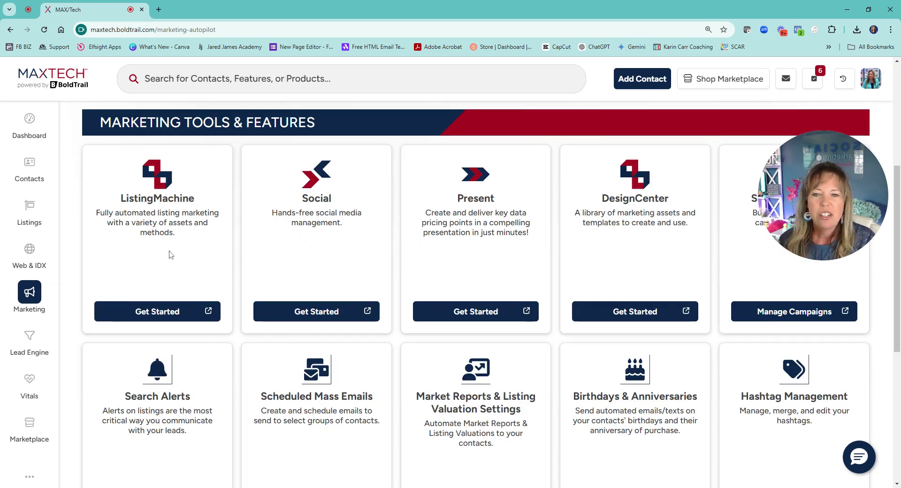
Step: Browse the Lead Engine tool cards: PropertyBoost, Landing Page, Bulk Import and Lead Dropbox
click(29, 345)
scroll(470, 281, down, 3)
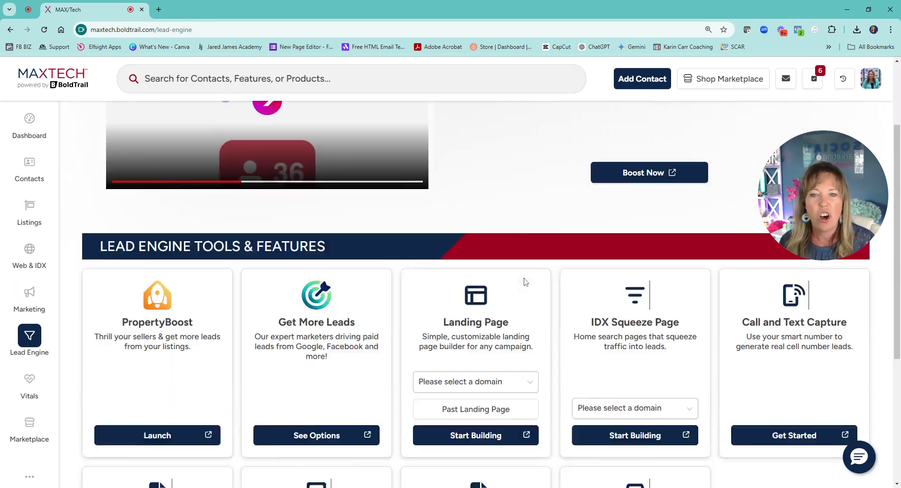
scroll(469, 281, down, 2)
scroll(470, 282, down, 2)
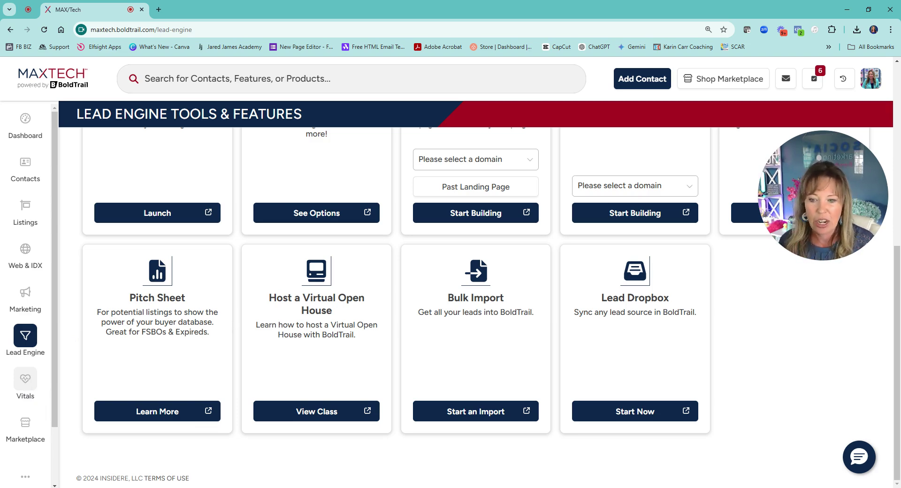
Step: Show the Discover Marketplace products, including PropertyBoost, Leads 360 Buyer and Seller Leads
click(26, 423)
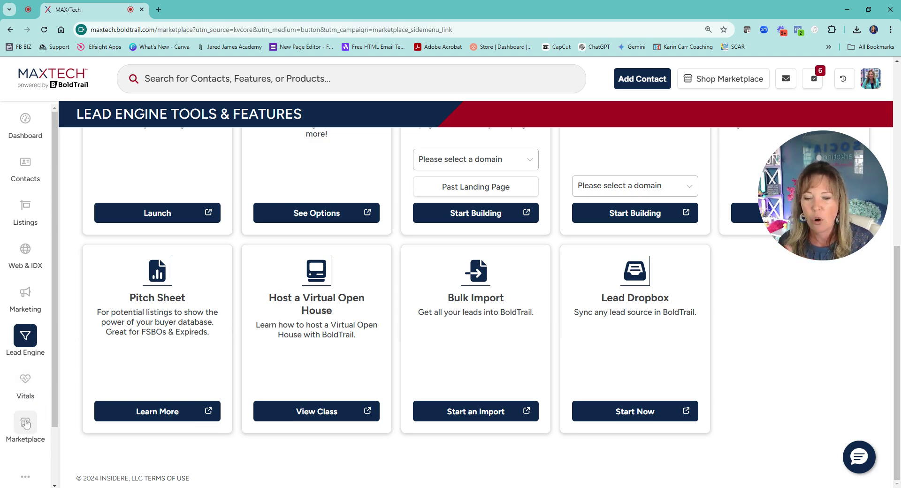
scroll(593, 312, down, 5)
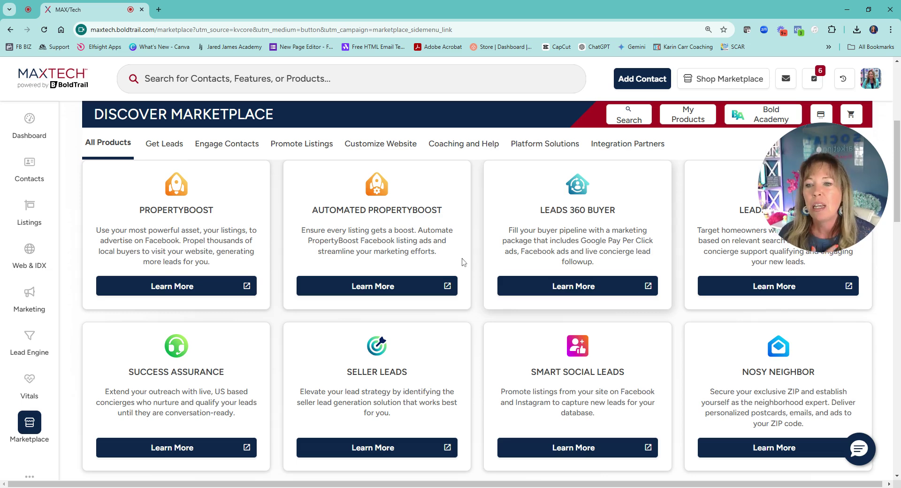
Step: Show the site's Web & IDX Site Template section with the RE/MAX Collection template selected
click(19, 252)
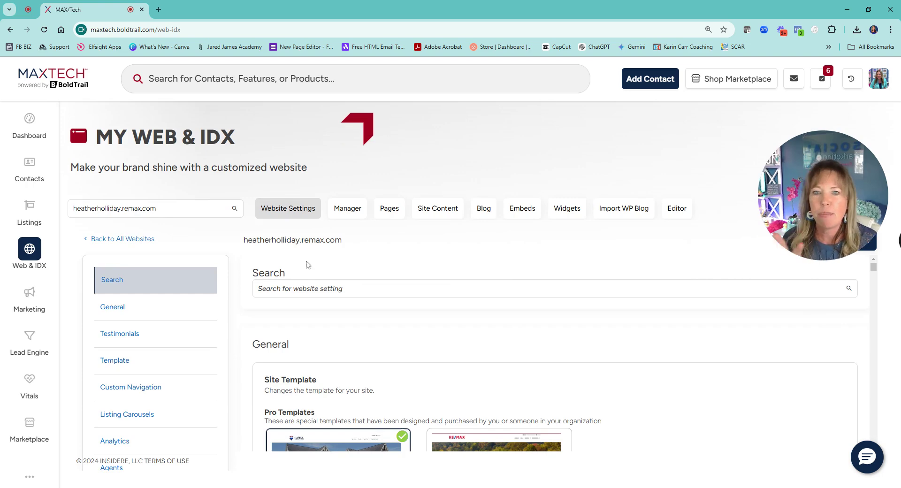
scroll(306, 263, down, 4)
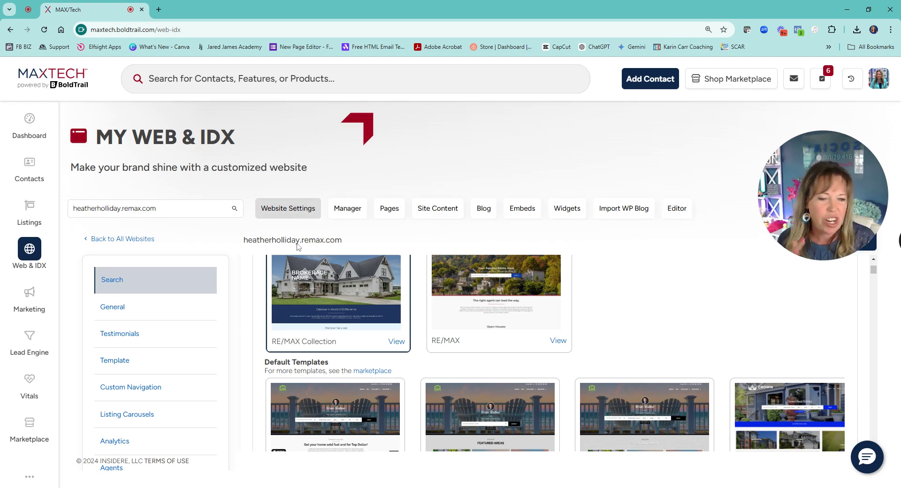
mouse_move(336, 296)
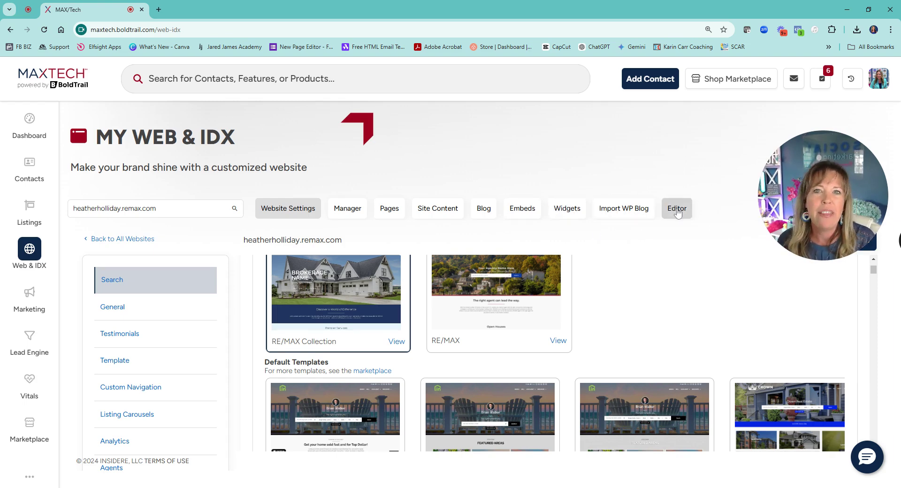
Step: Scroll to the Premium Website Templates row showing Beacon, Acreage, Horizon and Junction
scroll(662, 277, down, 2)
scroll(662, 305, down, 2)
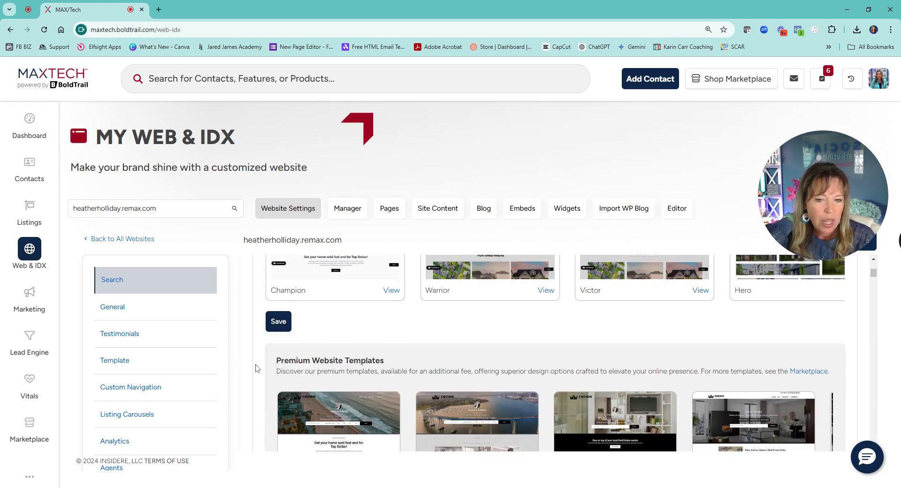
scroll(660, 337, down, 3)
scroll(661, 337, down, 2)
scroll(787, 390, up, 3)
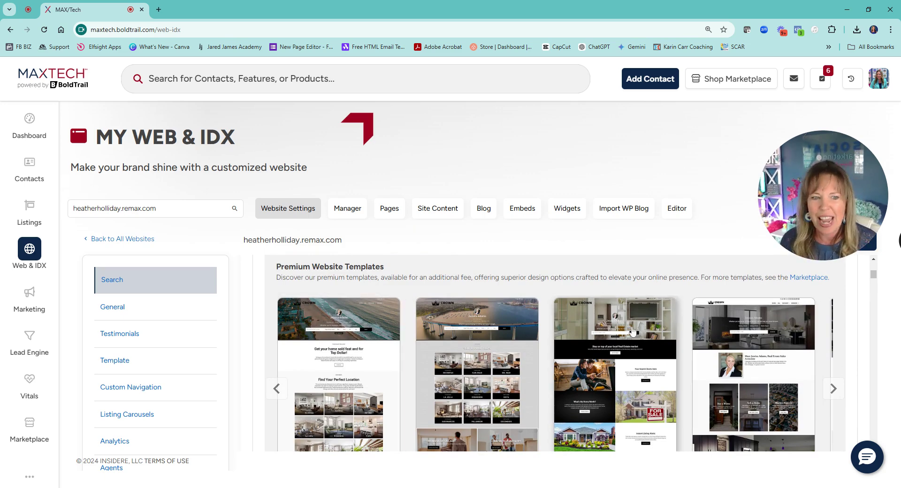
drag(876, 277, 876, 280)
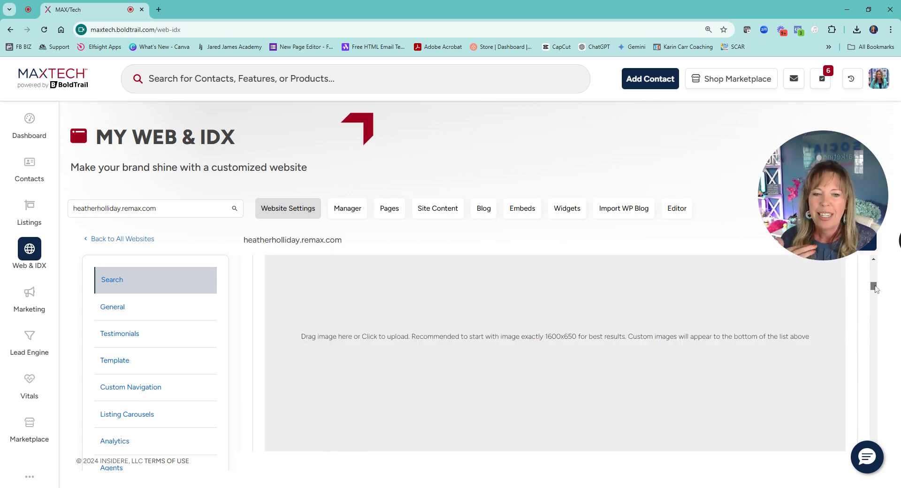
scroll(325, 315, up, 3)
scroll(325, 316, up, 1)
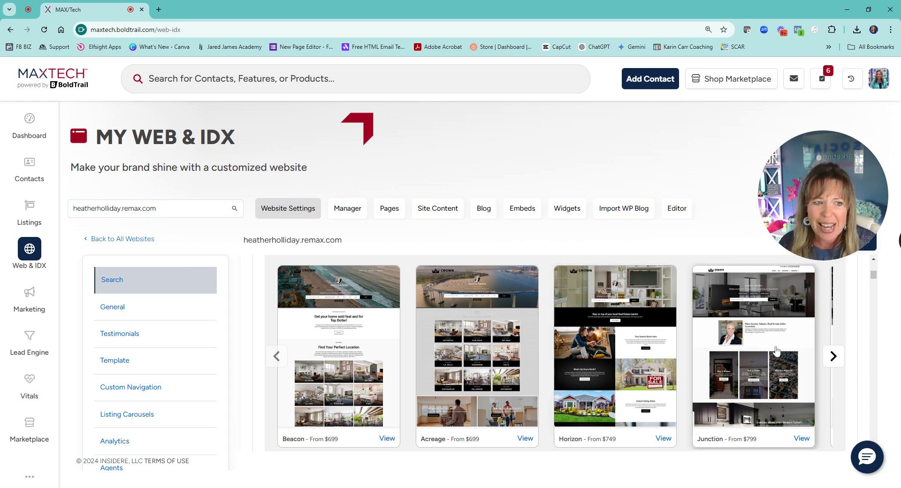
Step: Page the premium carousel through Mansion, Rustic Luxury, Bungalow, Terrace, Silhouette and Homestead
scroll(776, 352, down, 2)
scroll(777, 352, up, 1)
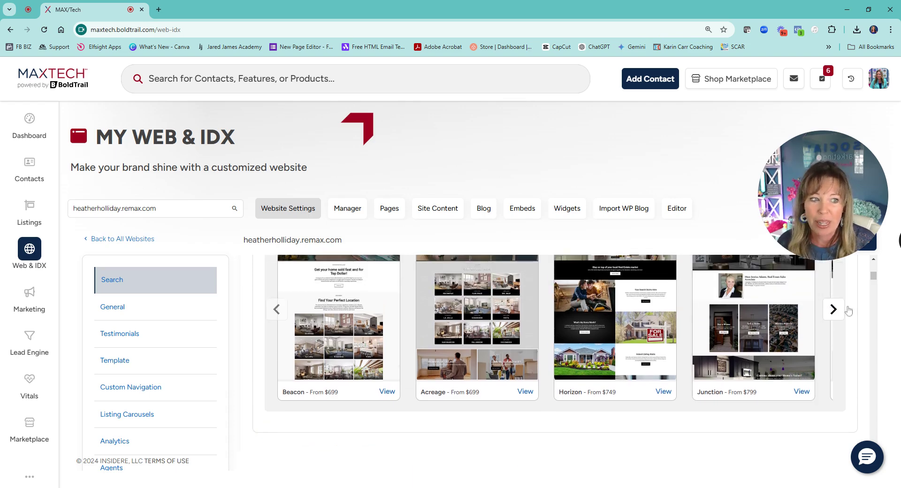
click(835, 313)
click(834, 310)
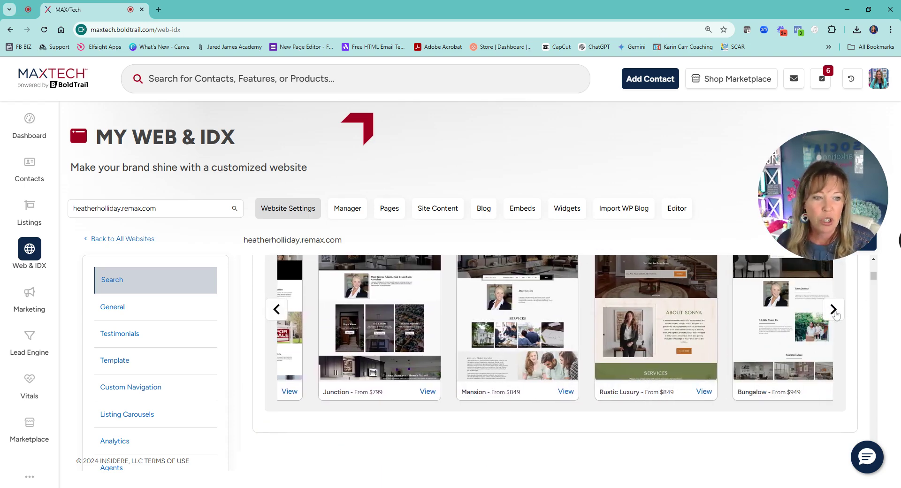
click(834, 310)
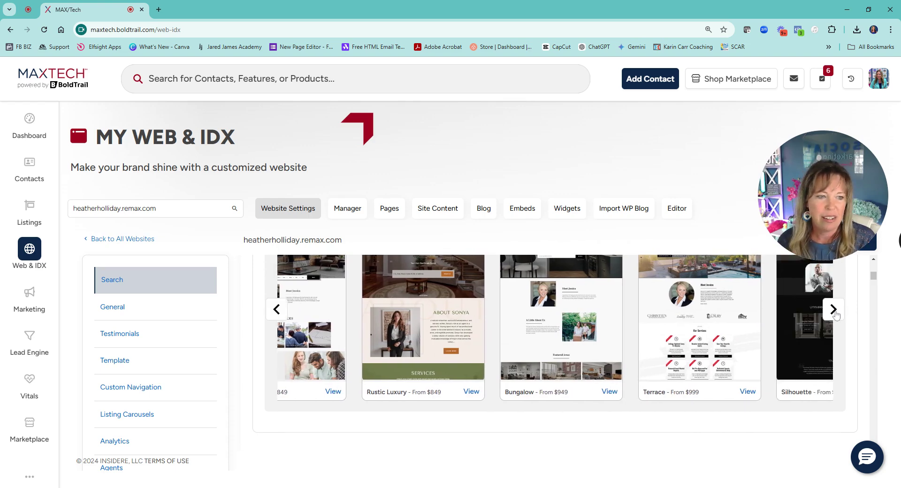